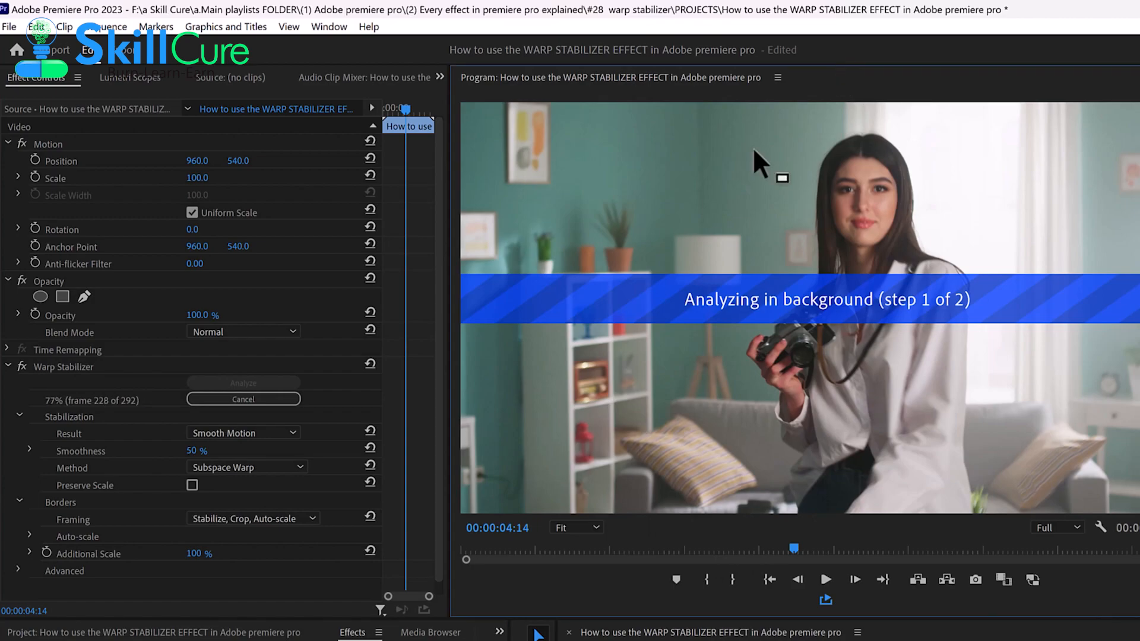
Step: Try the No Motion result in the Warp Stabilizer's Stabilization settings and switch the result back to Smooth Motion
{"action": "scroll", "coordinate": [416, 455], "scroll_direction": "down", "scroll_amount": 1}
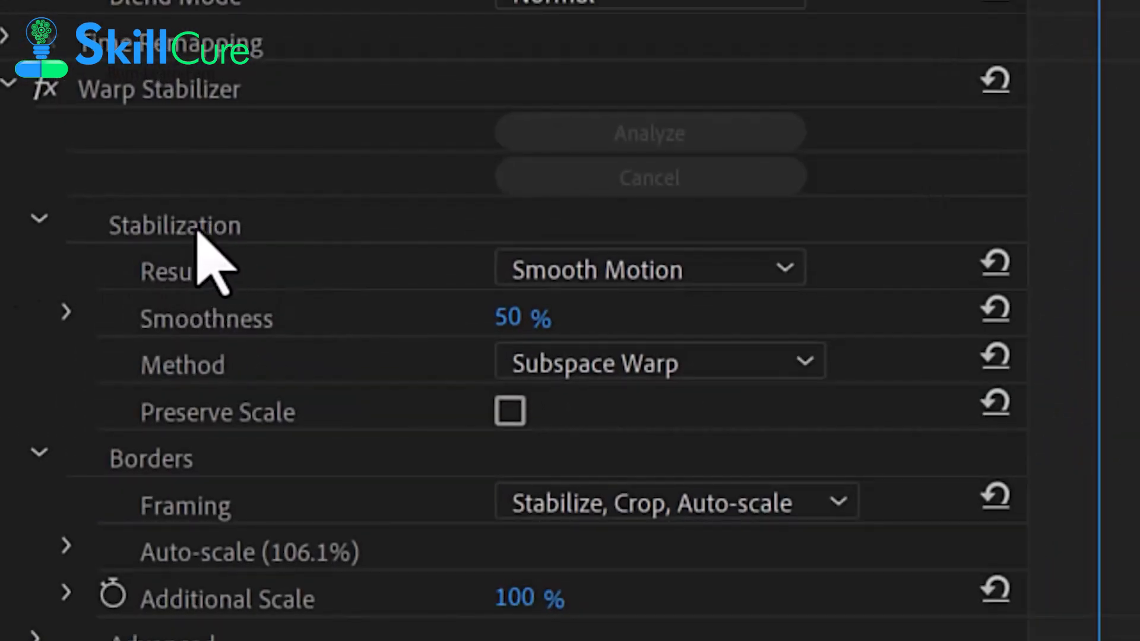
{"action": "left_click", "coordinate": [179, 257]}
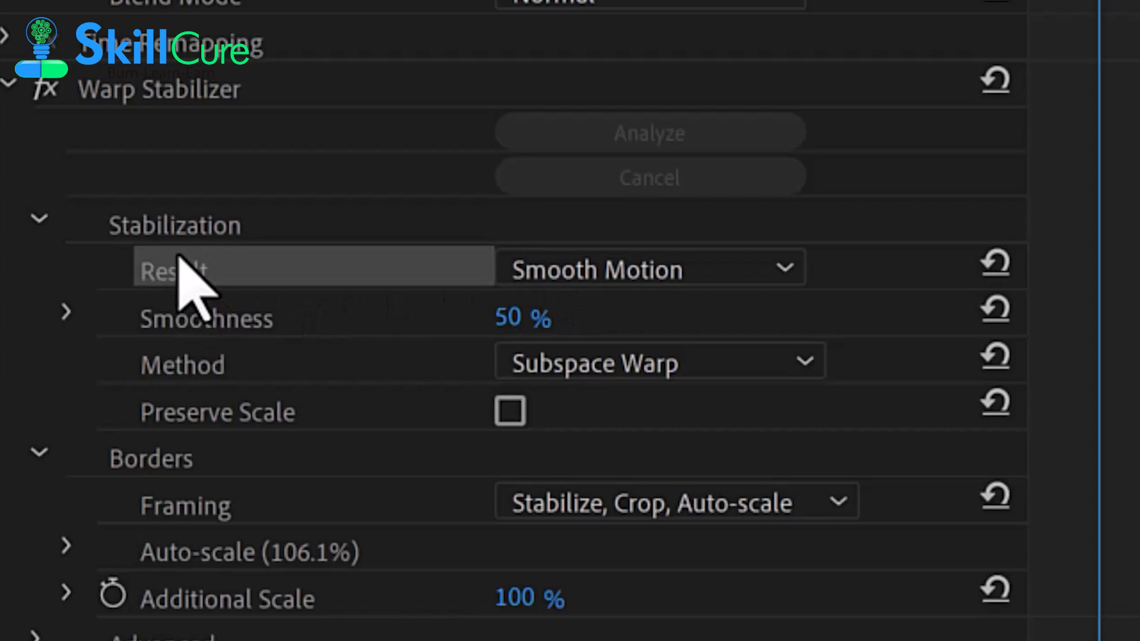
{"action": "left_click", "coordinate": [573, 267]}
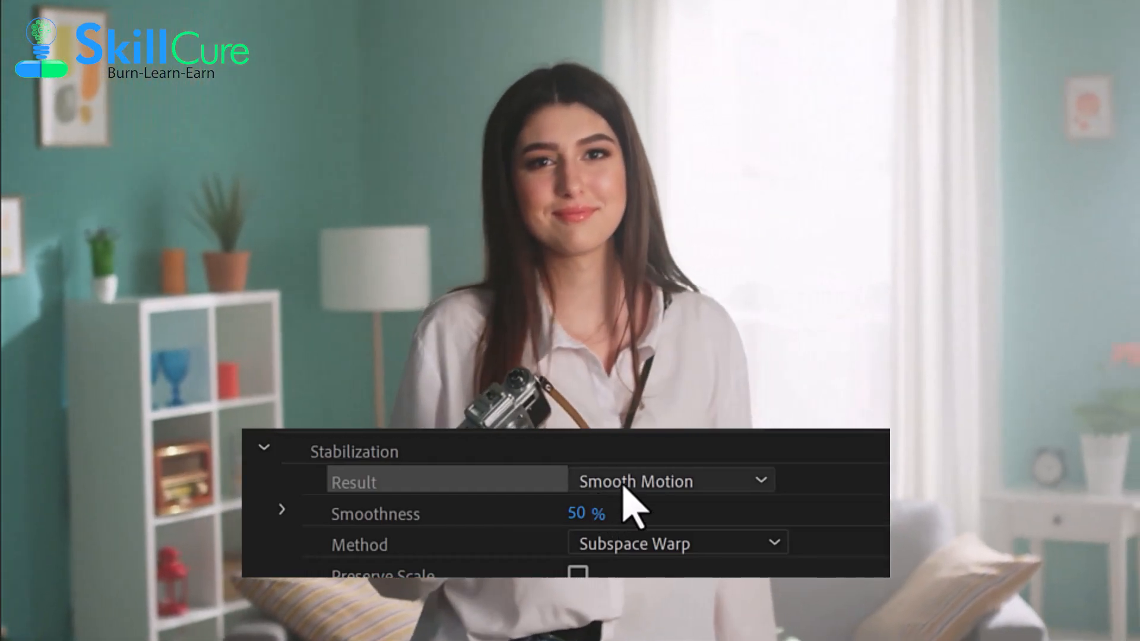
{"action": "left_click", "coordinate": [624, 484]}
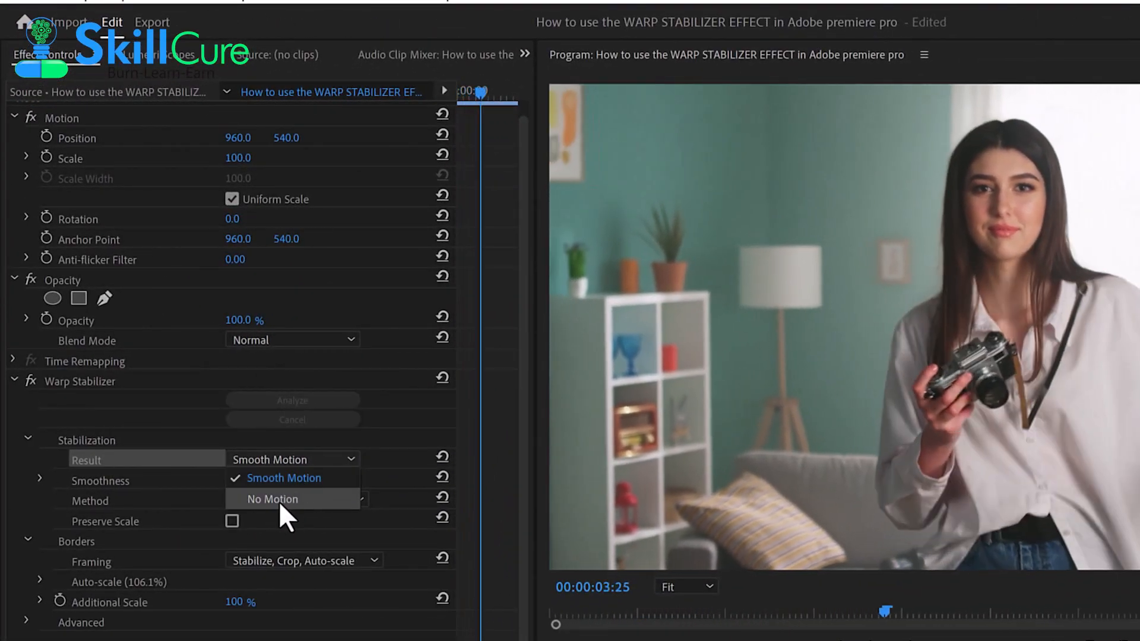
{"action": "left_click", "coordinate": [279, 529]}
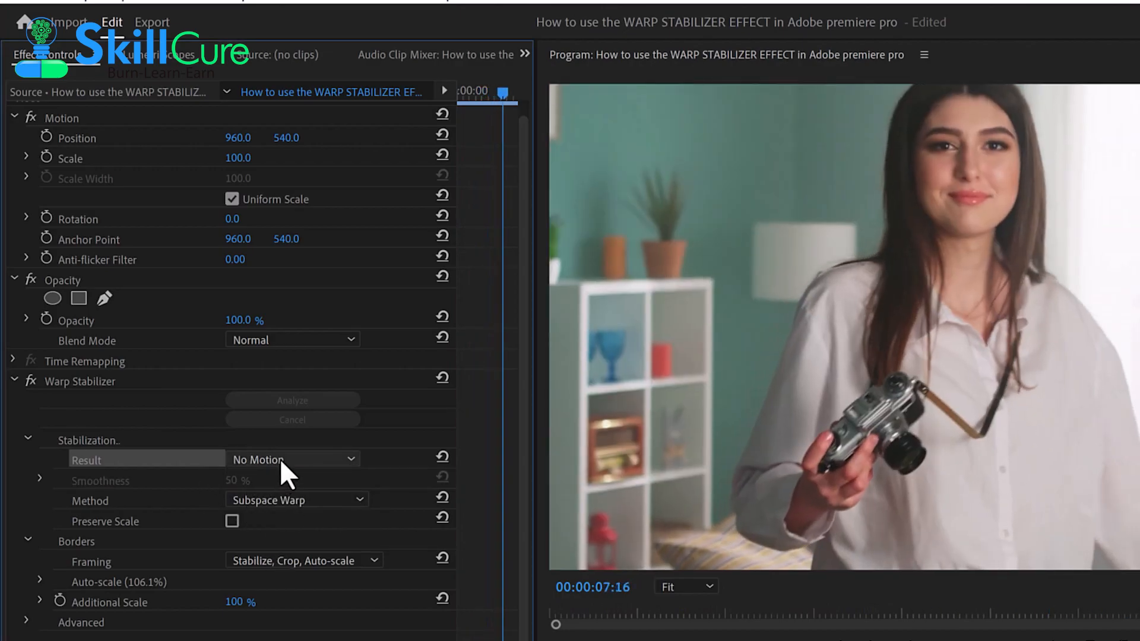
{"action": "left_click", "coordinate": [281, 462]}
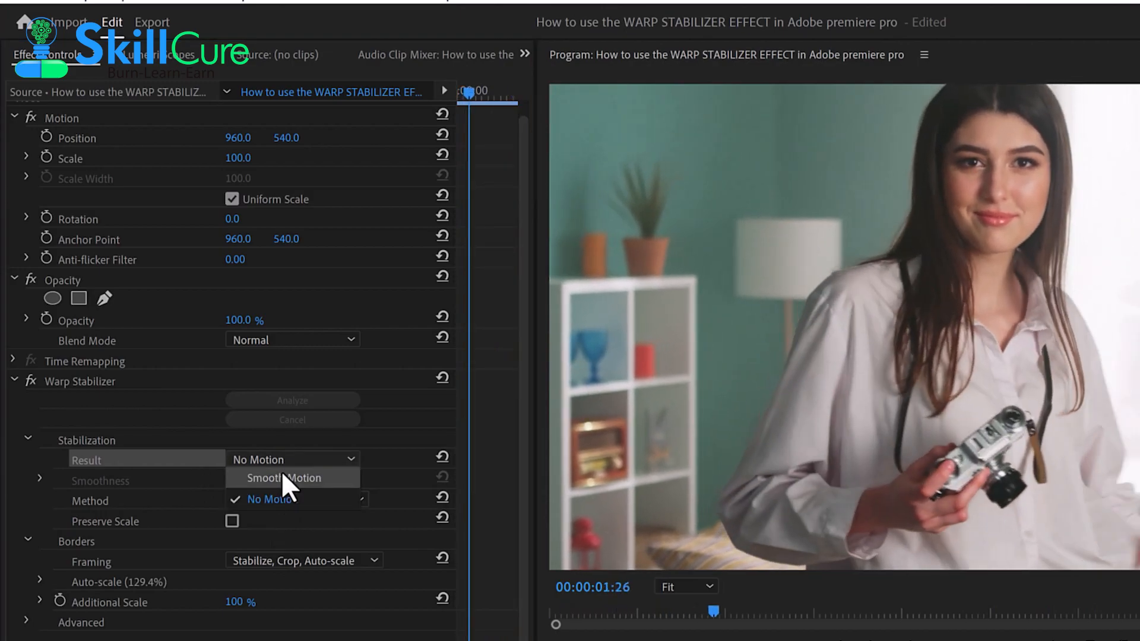
{"action": "left_click", "coordinate": [282, 477]}
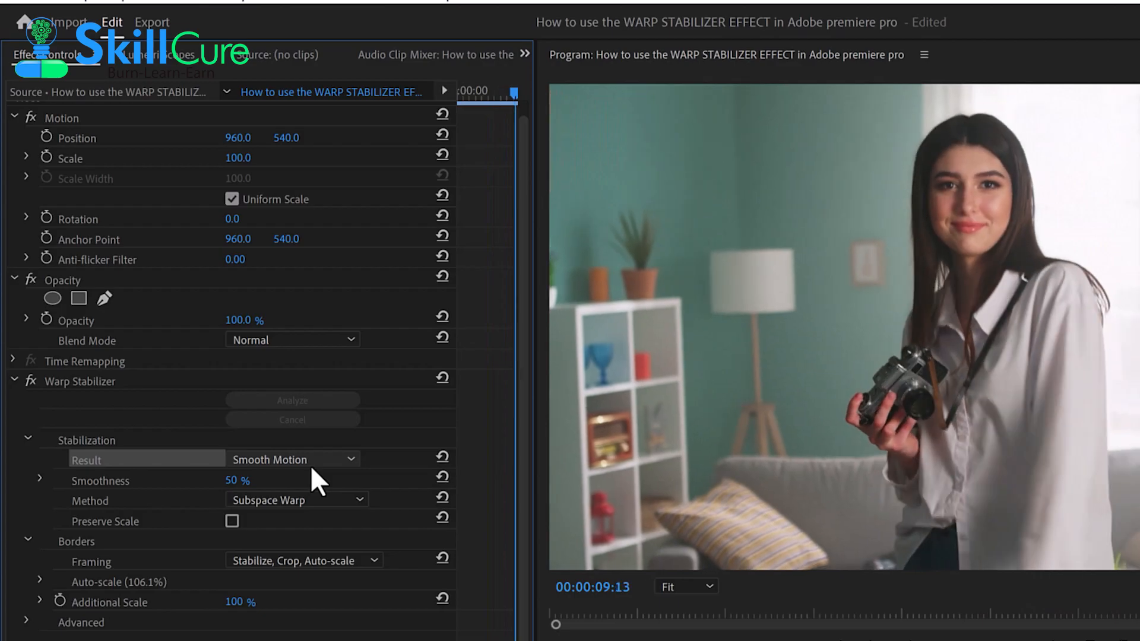
Step: Lower the Warp Stabilizer's Smoothness in stages through 40, 30 and 15 percent to a final 5%
{"action": "left_click", "coordinate": [312, 466]}
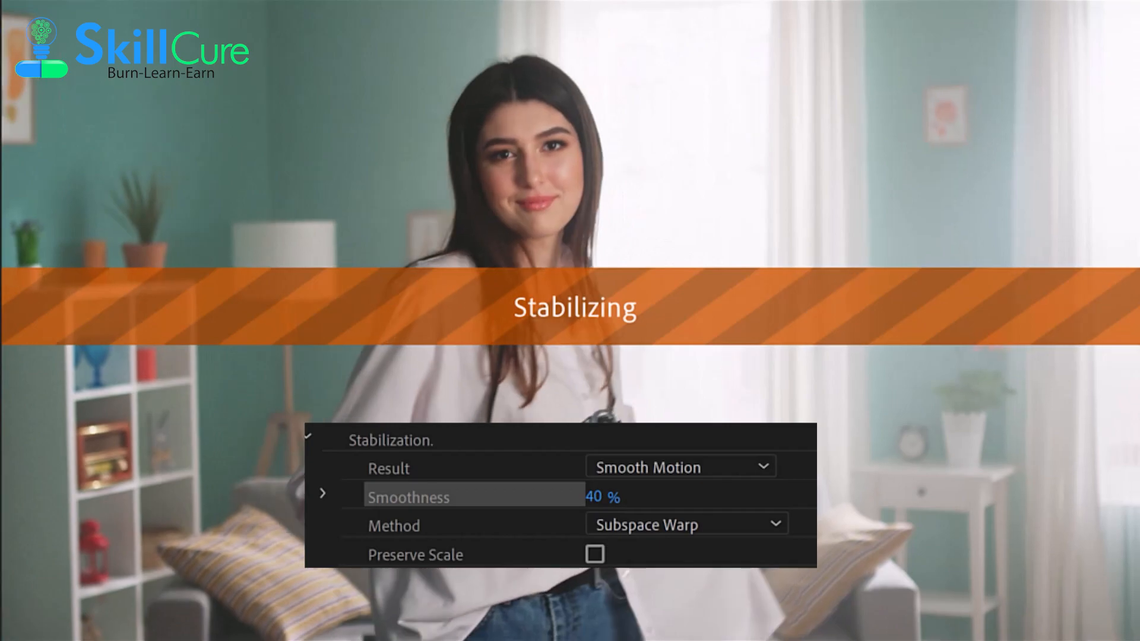
{"action": "left_click", "coordinate": [620, 493]}
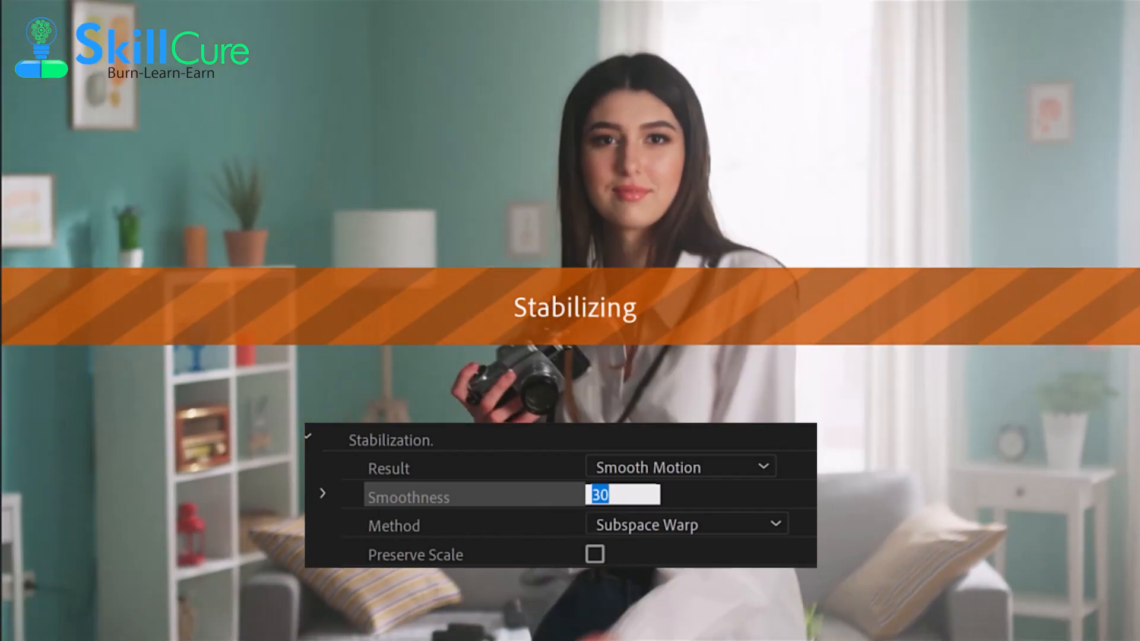
{"action": "type", "text": "15"}
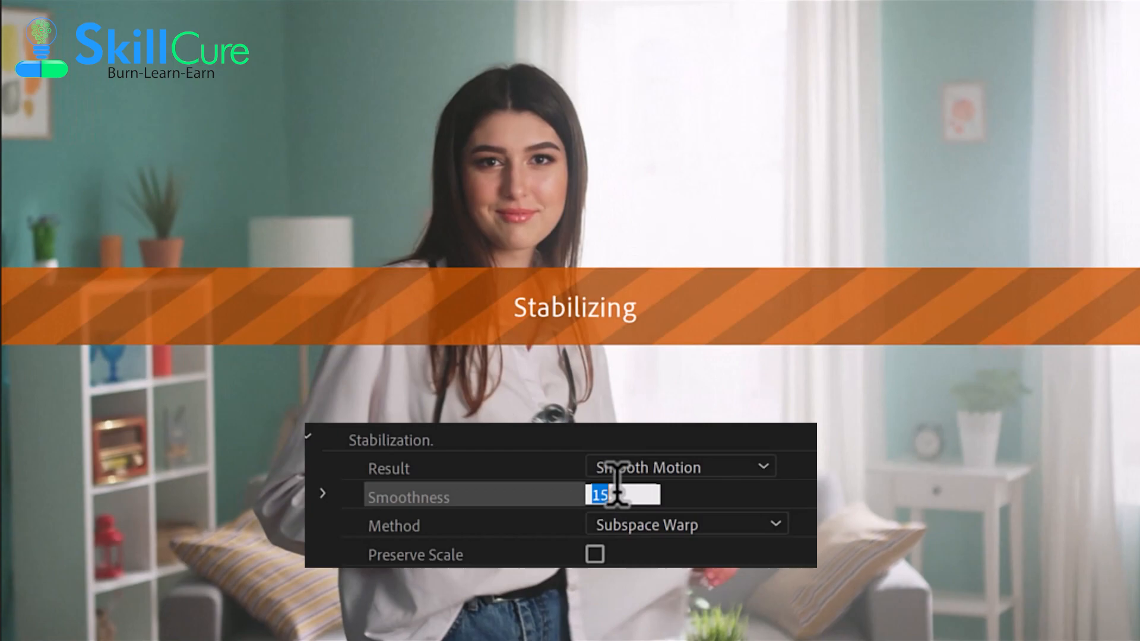
{"action": "type", "text": "5"}
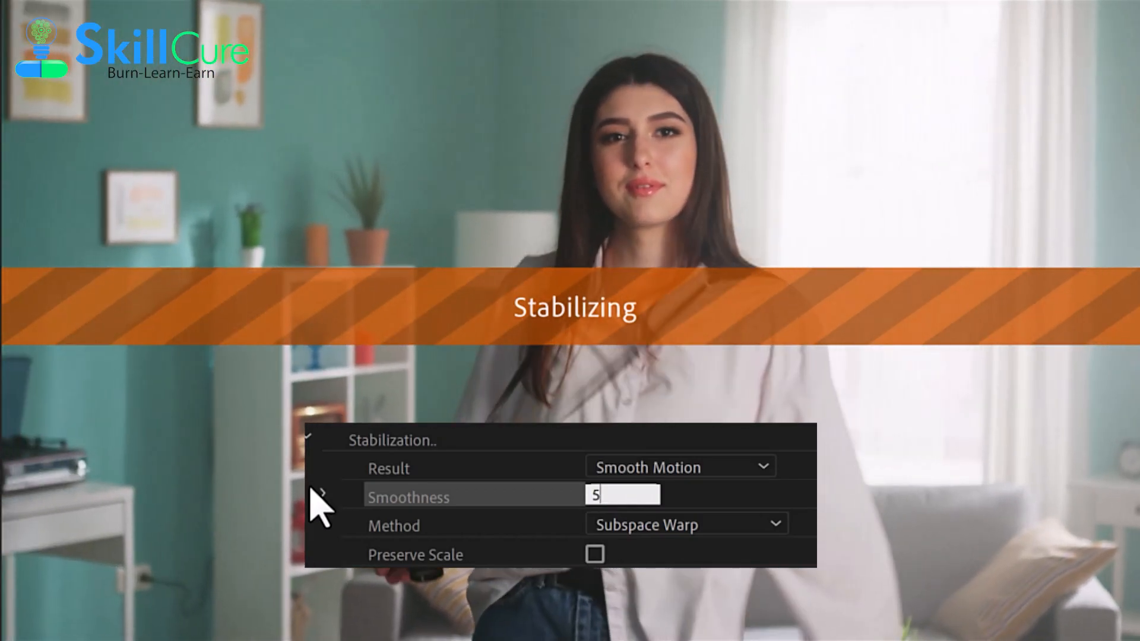
{"action": "key", "text": "Return"}
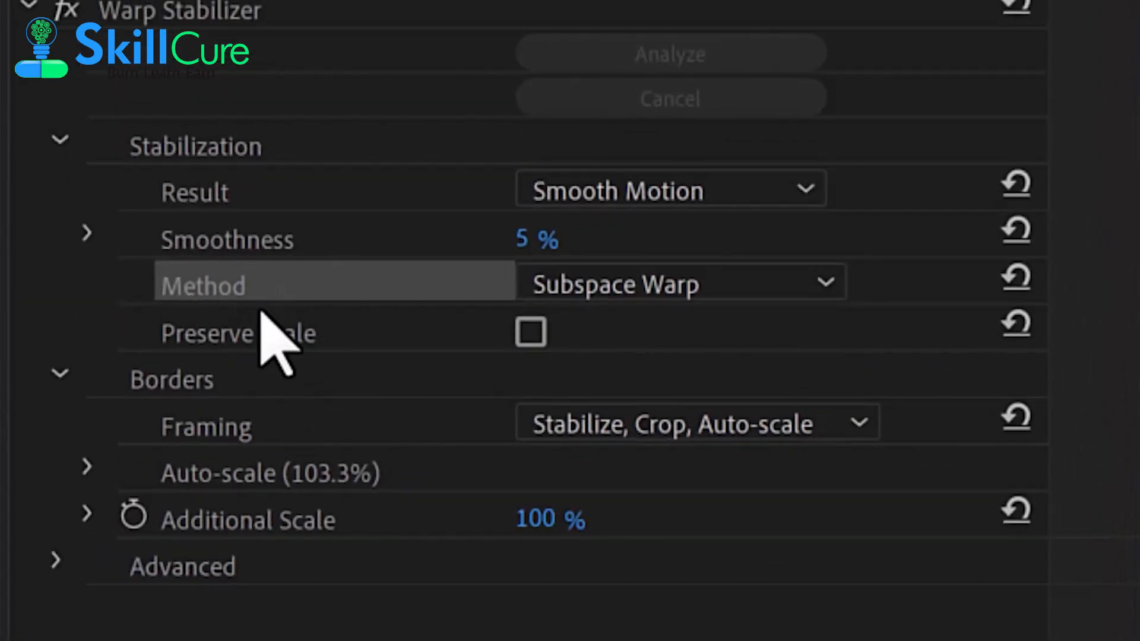
Step: Review the stabilization methods offered by the Warp Stabilizer, keeping Subspace Warp selected
{"action": "left_click", "coordinate": [660, 292]}
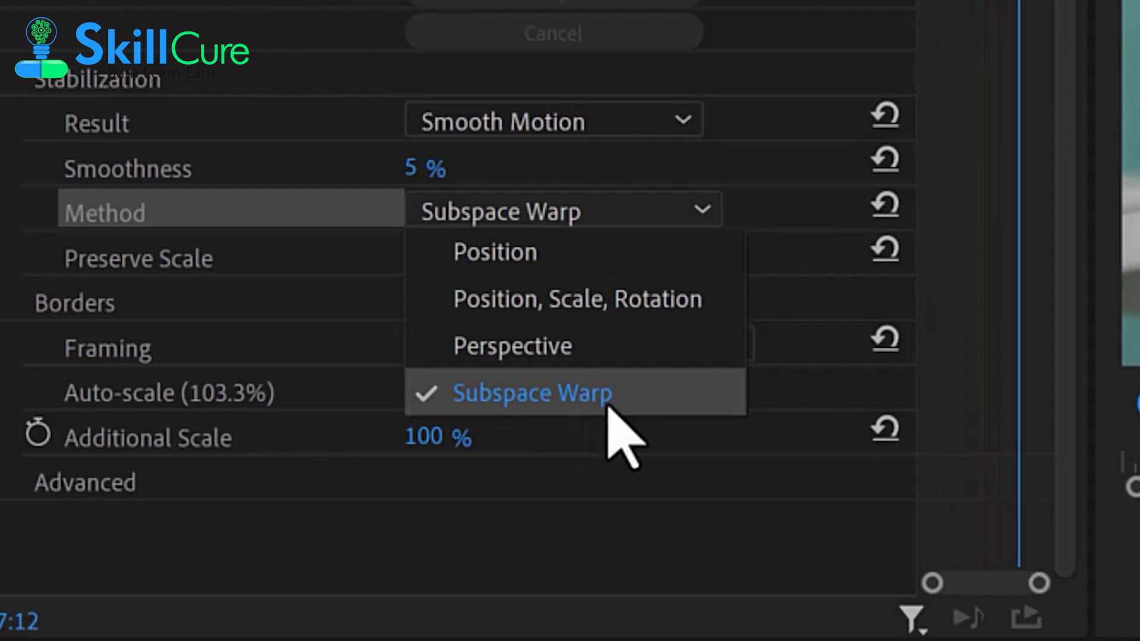
{"action": "left_click", "coordinate": [614, 387]}
{"action": "left_click", "coordinate": [522, 221]}
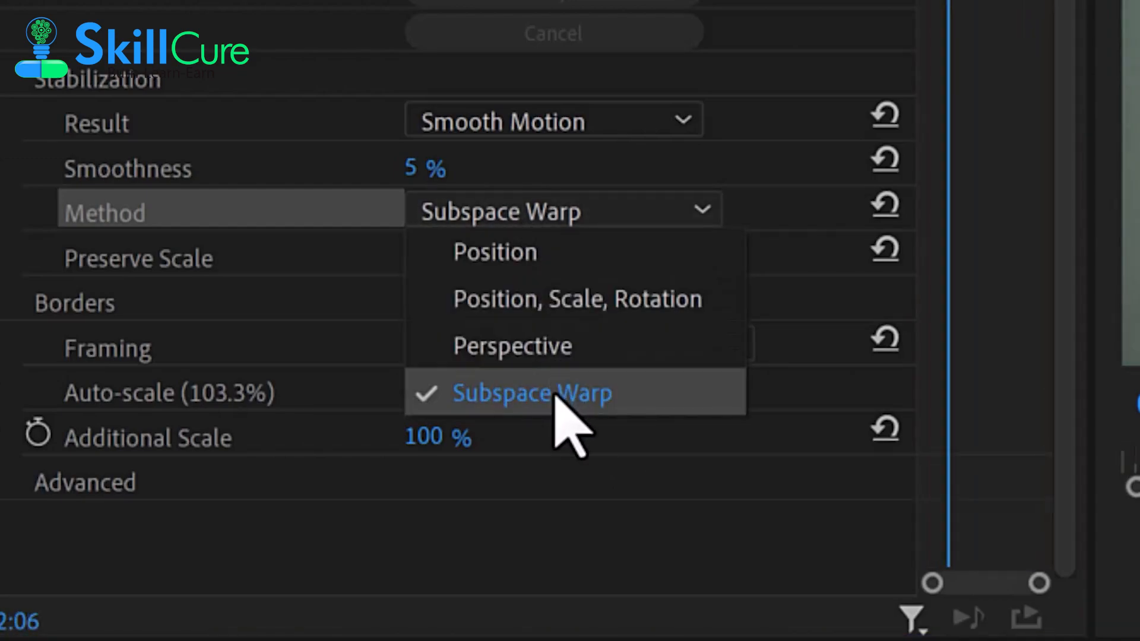
{"action": "left_click", "coordinate": [553, 393]}
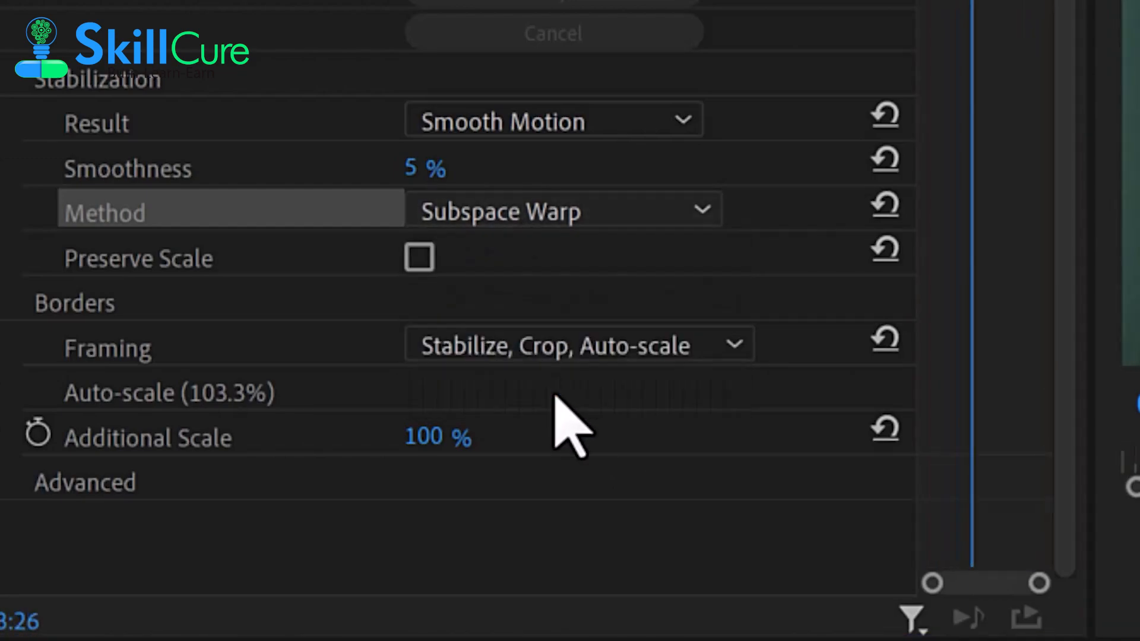
{"action": "left_click", "coordinate": [521, 211]}
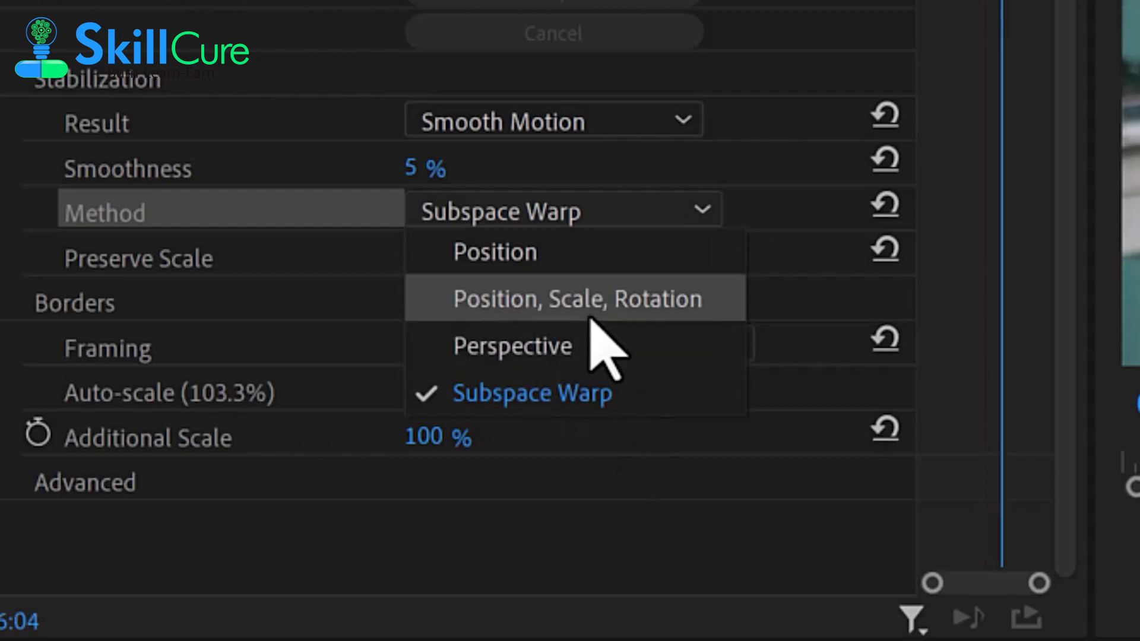
{"action": "left_click", "coordinate": [597, 395]}
Step: Try the Position, Position, Scale, Rotation and Perspective methods in turn and set the method back to Subspace Warp
{"action": "left_click", "coordinate": [545, 215]}
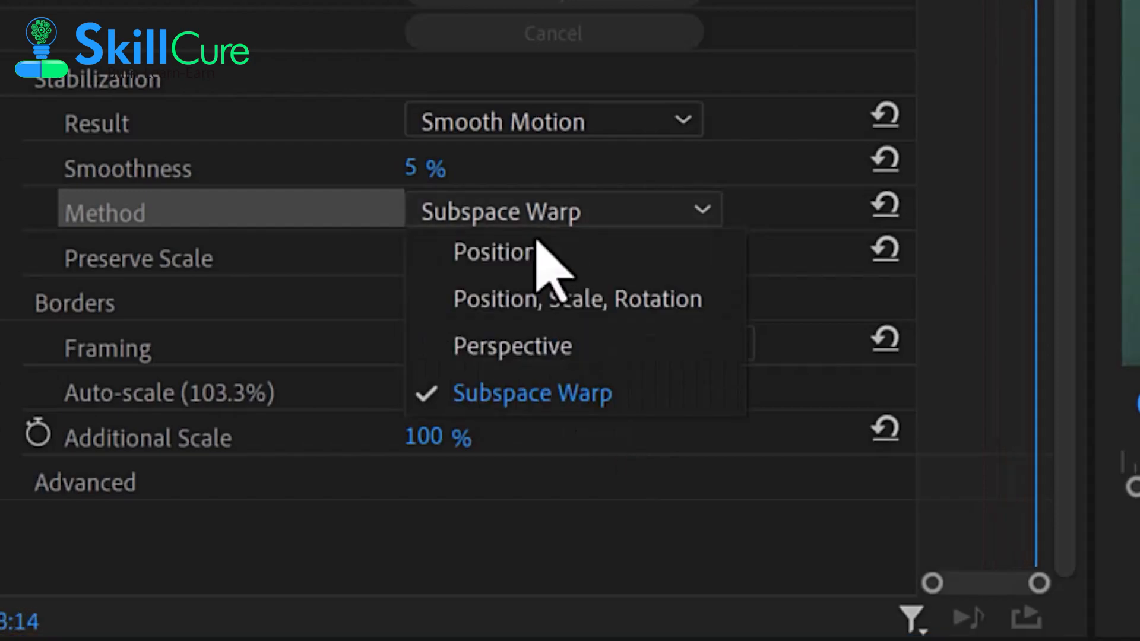
{"action": "left_click", "coordinate": [526, 268]}
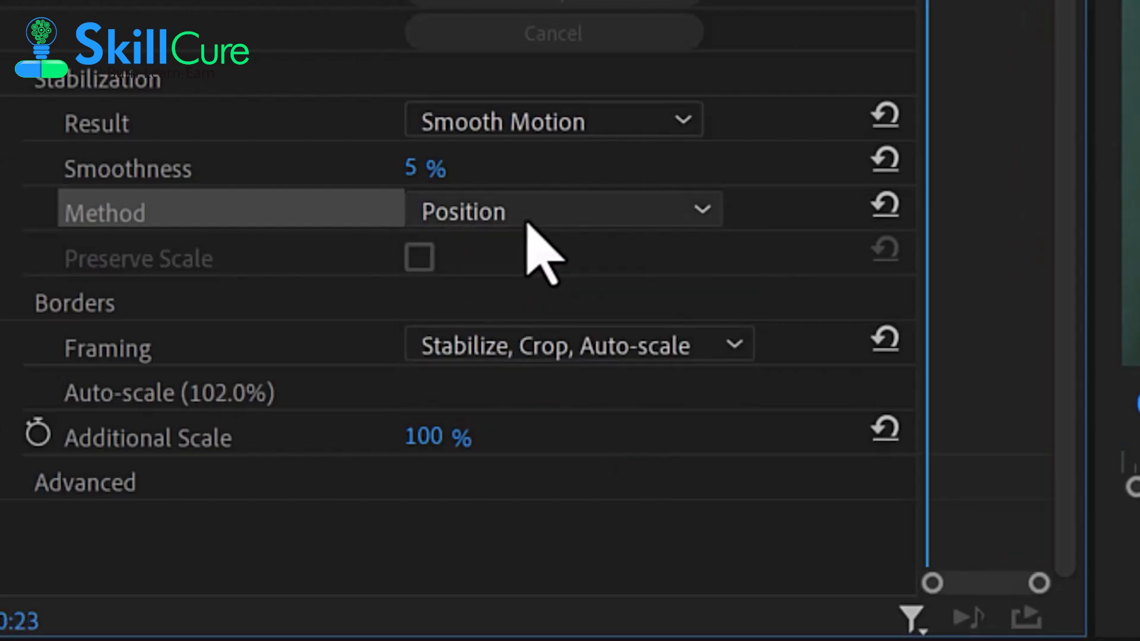
{"action": "left_click", "coordinate": [527, 225]}
{"action": "left_click", "coordinate": [542, 299]}
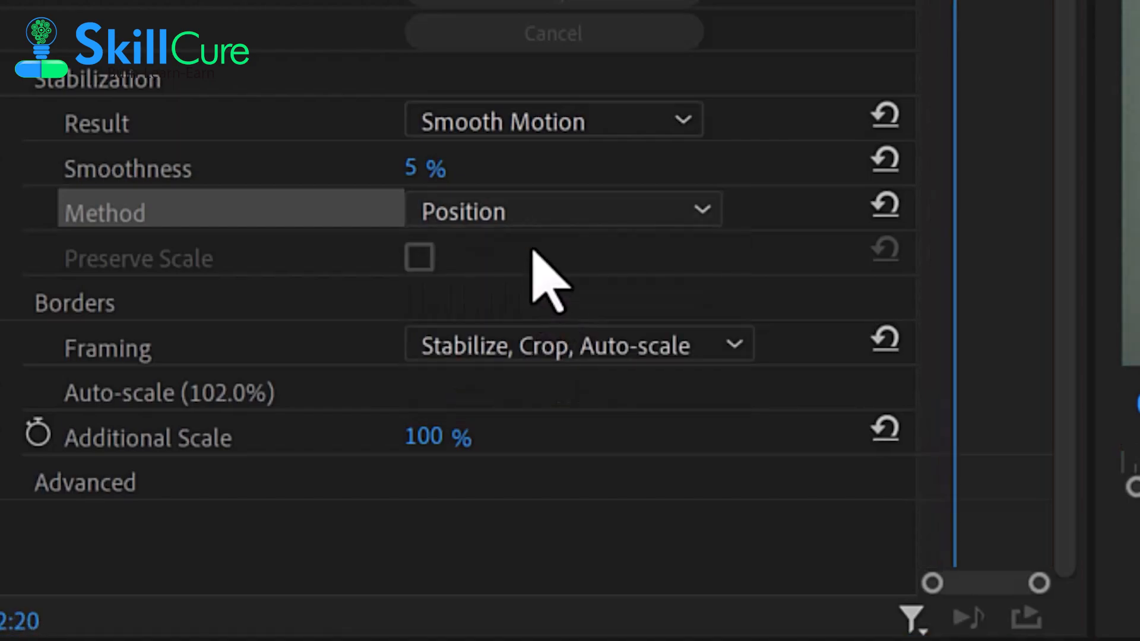
{"action": "left_click", "coordinate": [542, 209]}
{"action": "left_click", "coordinate": [551, 348]}
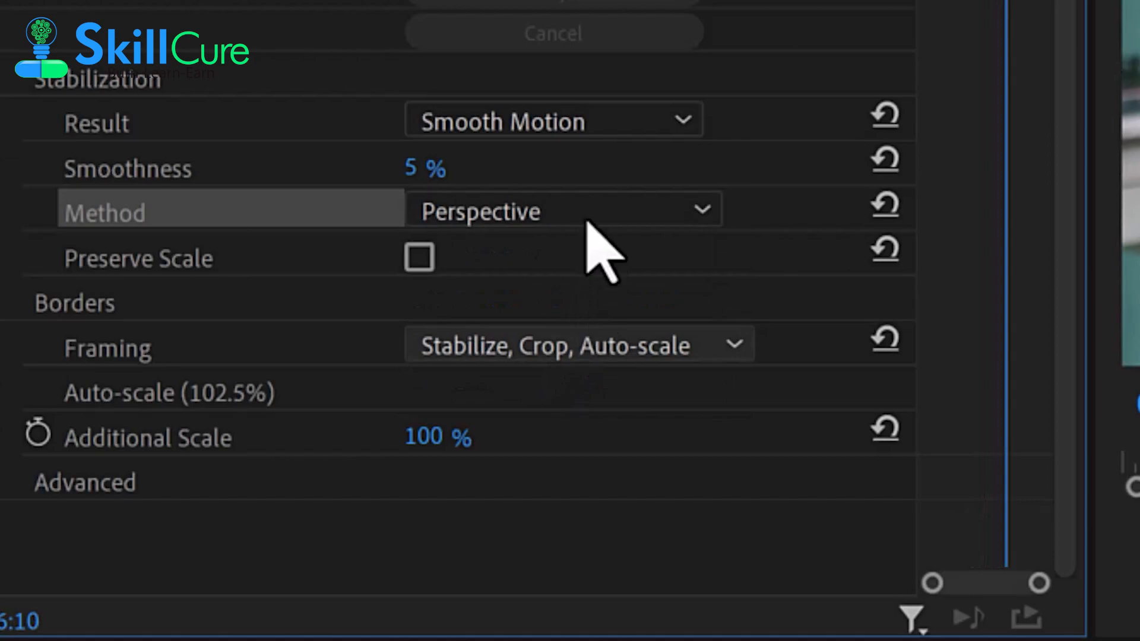
{"action": "left_click", "coordinate": [527, 211]}
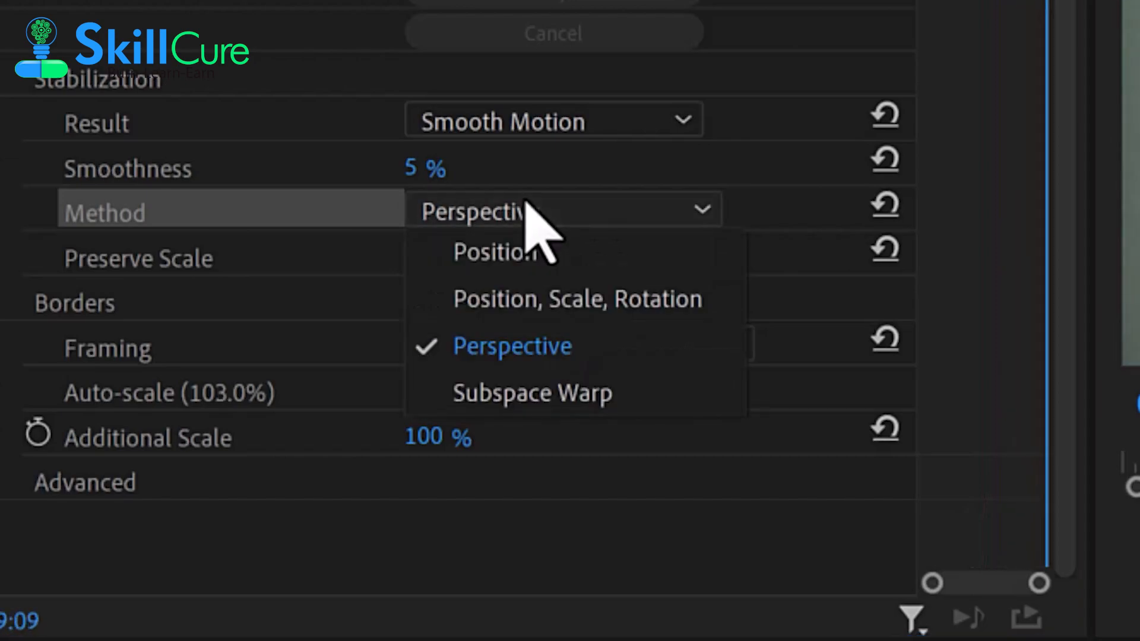
{"action": "left_click", "coordinate": [551, 364]}
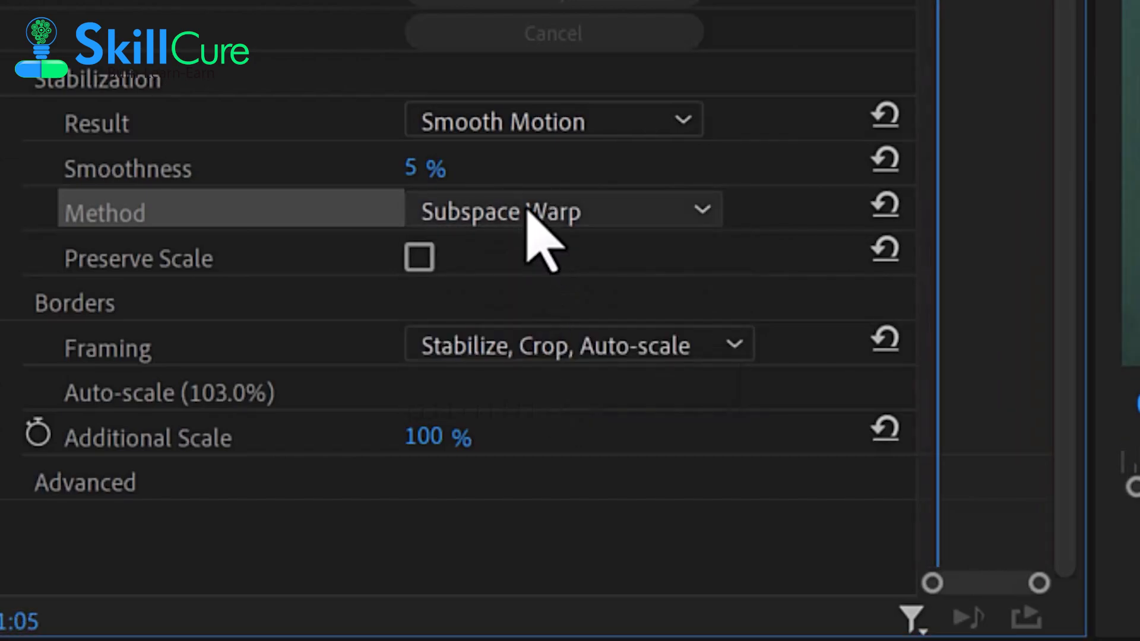
Step: Keep Subspace Warp as the stabilization method and enable Preserve Scale
{"action": "left_click", "coordinate": [557, 217]}
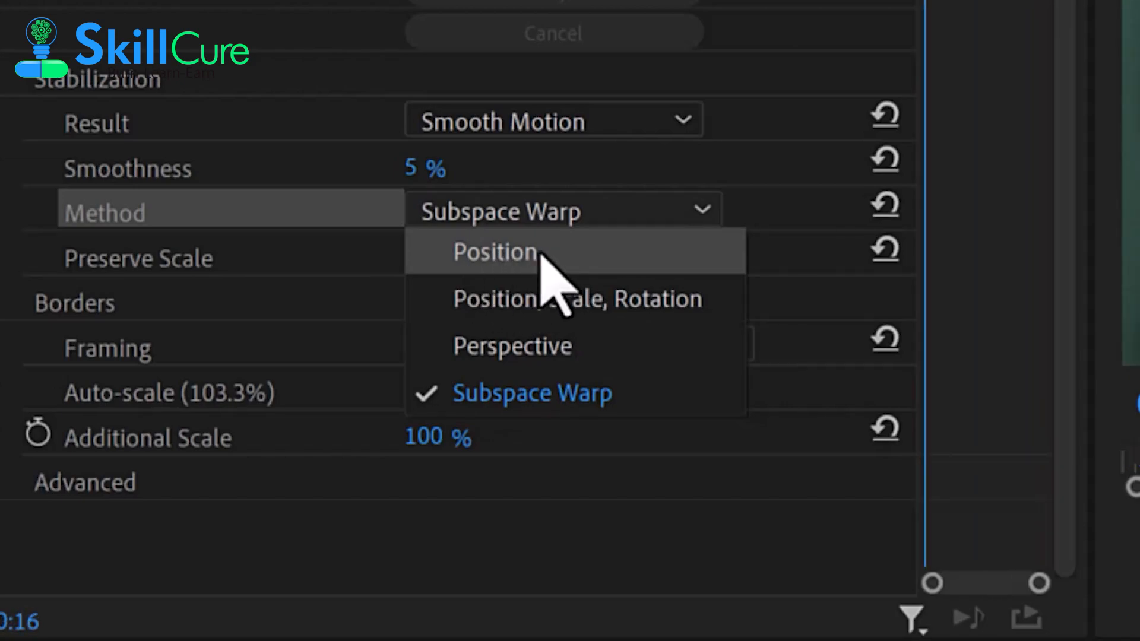
{"action": "left_click", "coordinate": [560, 392]}
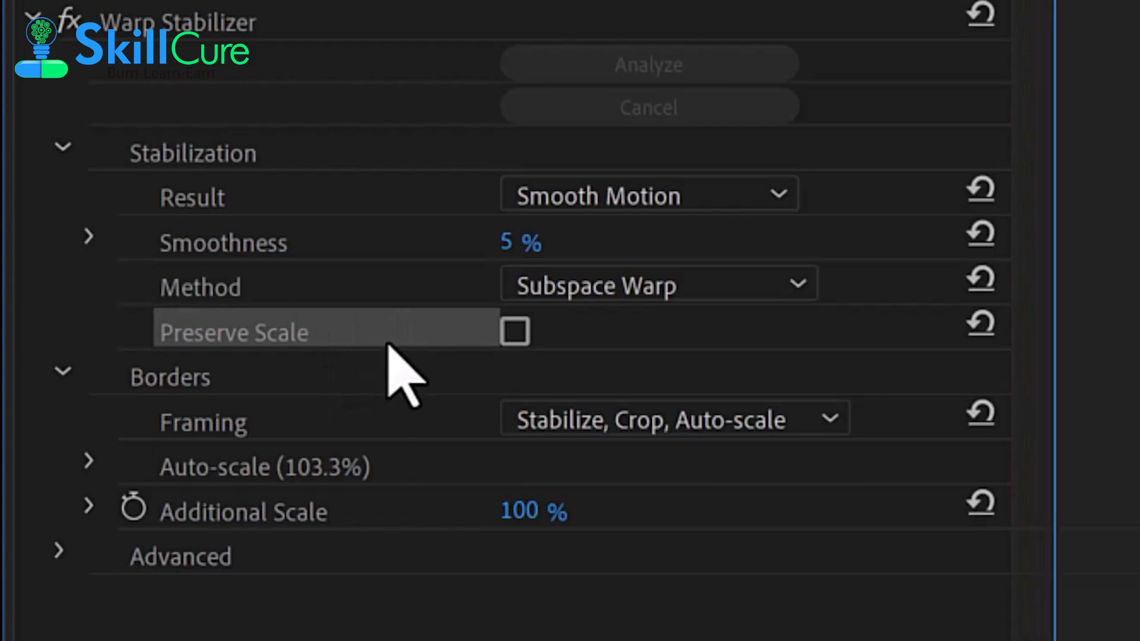
{"action": "left_click", "coordinate": [510, 344]}
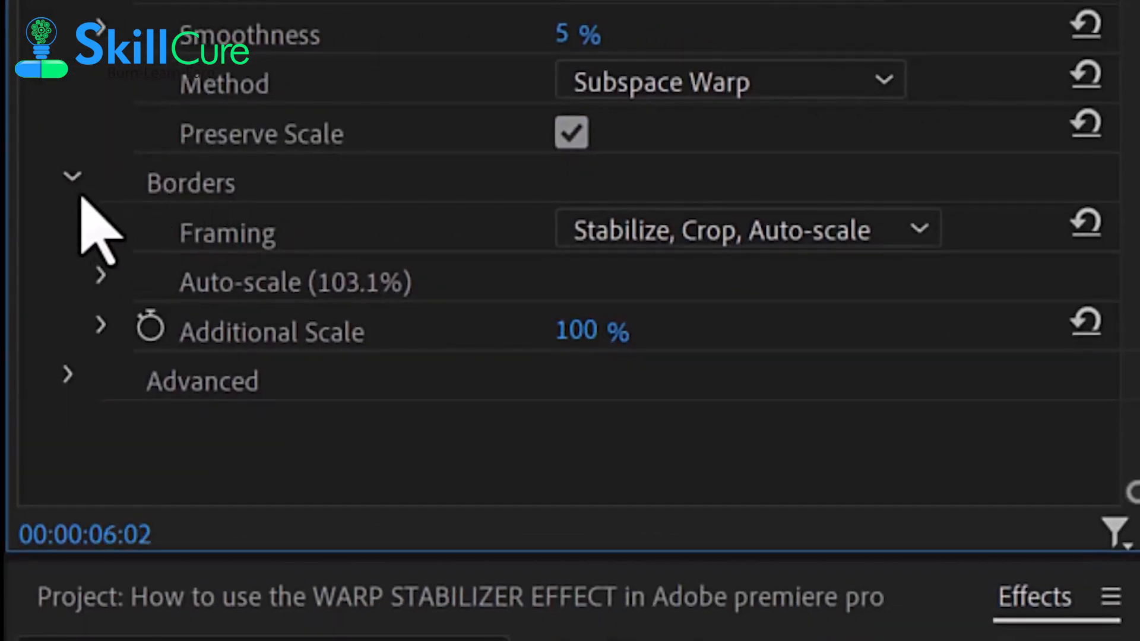
Step: Review the Framing choices for the Warp Stabilizer's borders, keeping Stabilize, Crop, Auto-scale selected
{"action": "left_click", "coordinate": [381, 235]}
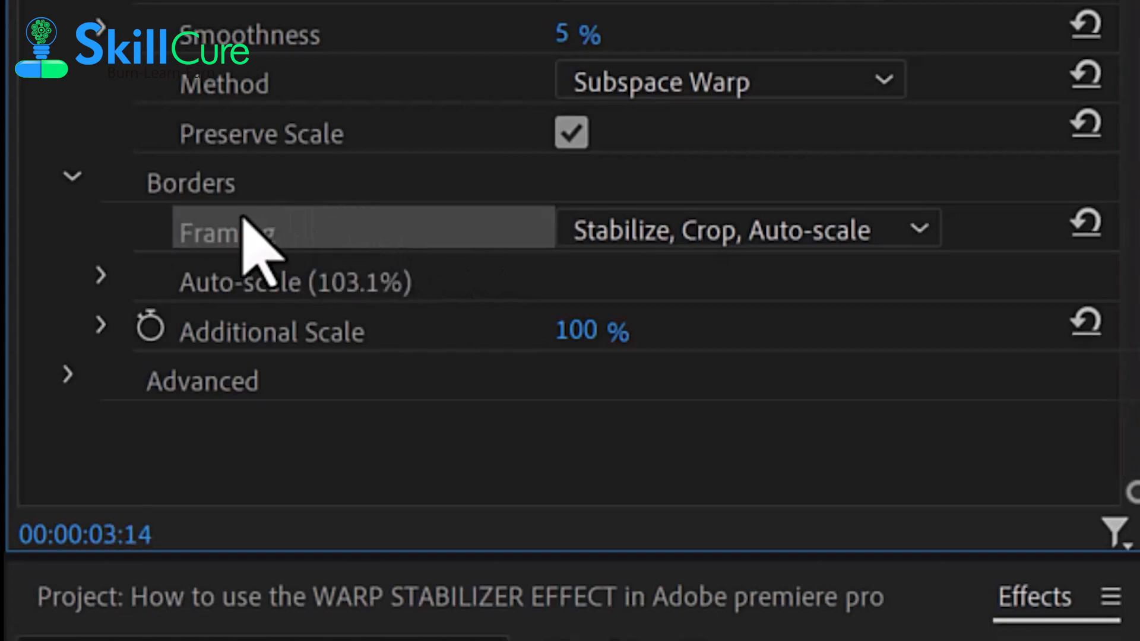
{"action": "left_click", "coordinate": [736, 238]}
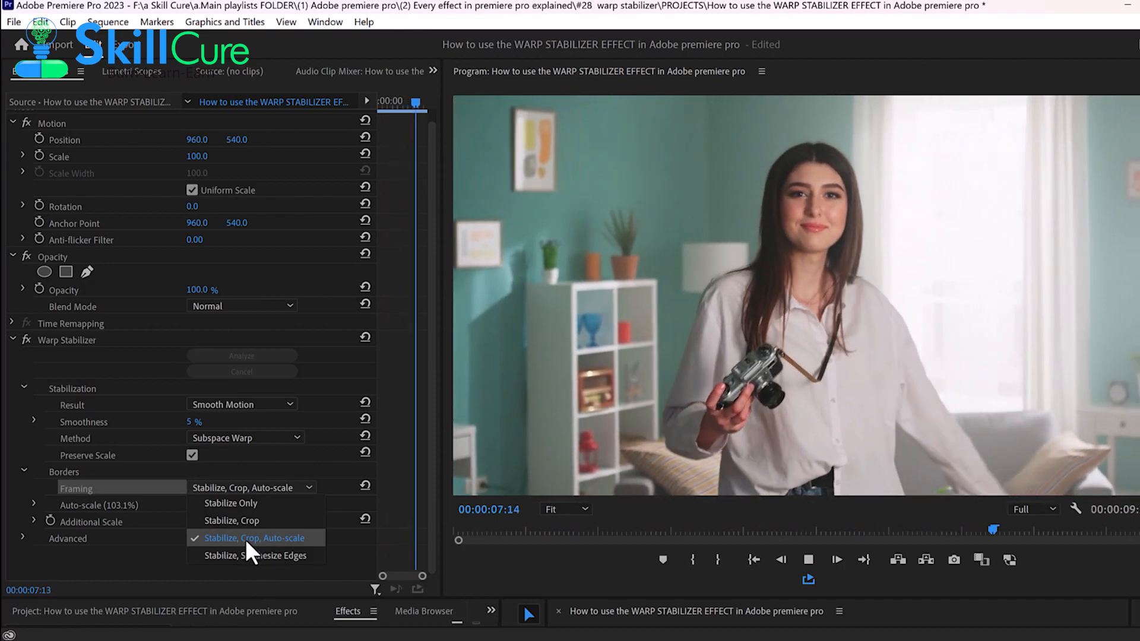
{"action": "left_click", "coordinate": [245, 540]}
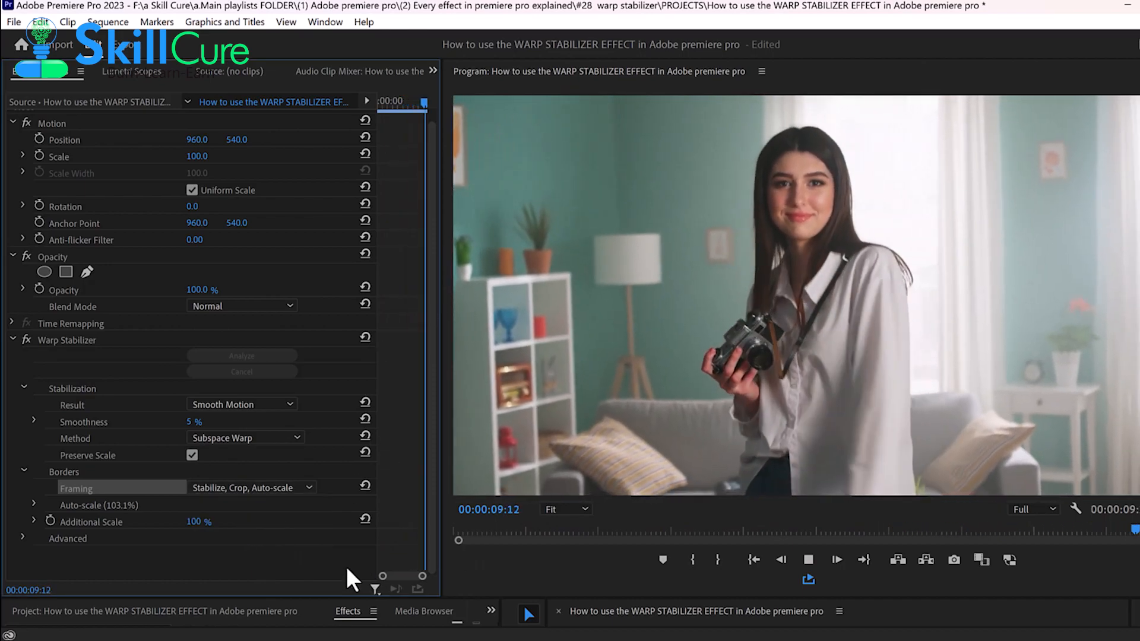
{"action": "left_click", "coordinate": [283, 489]}
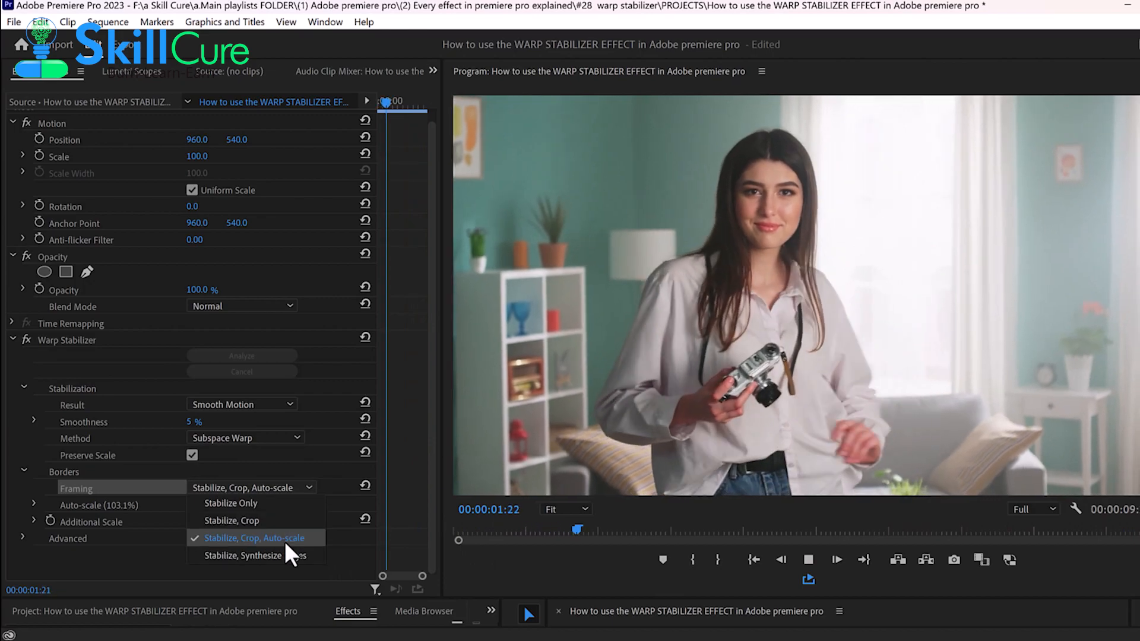
{"action": "left_click", "coordinate": [284, 538]}
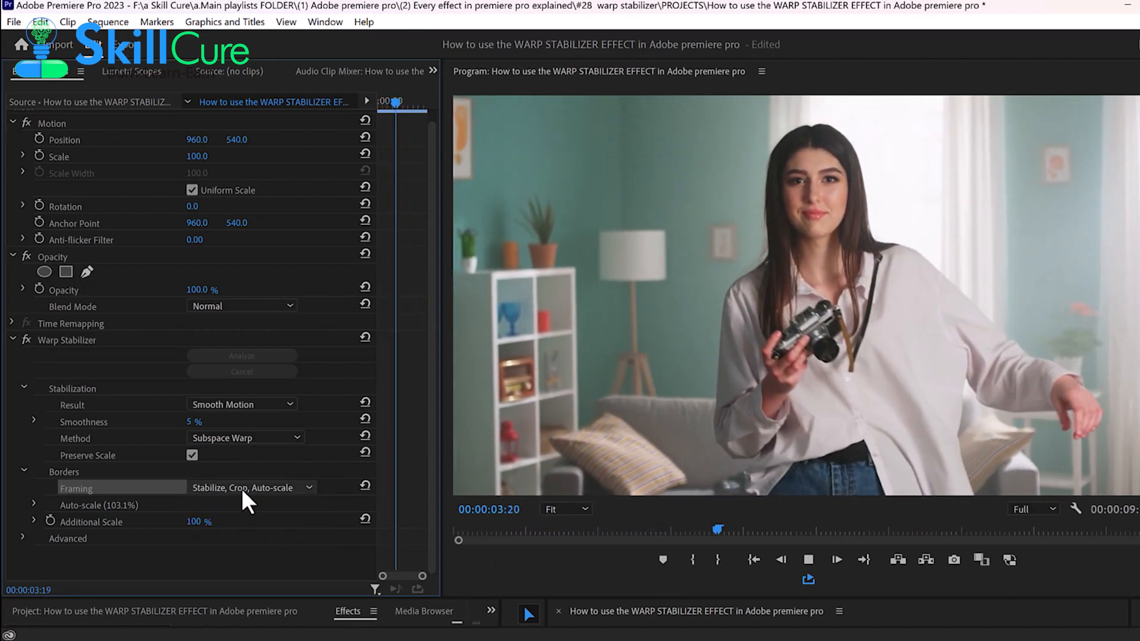
Step: Try Stabilize Only and Stabilize, Crop as the border framing and return it to Stabilize, Crop, Auto-scale
{"action": "left_click", "coordinate": [241, 489]}
{"action": "left_click", "coordinate": [242, 500]}
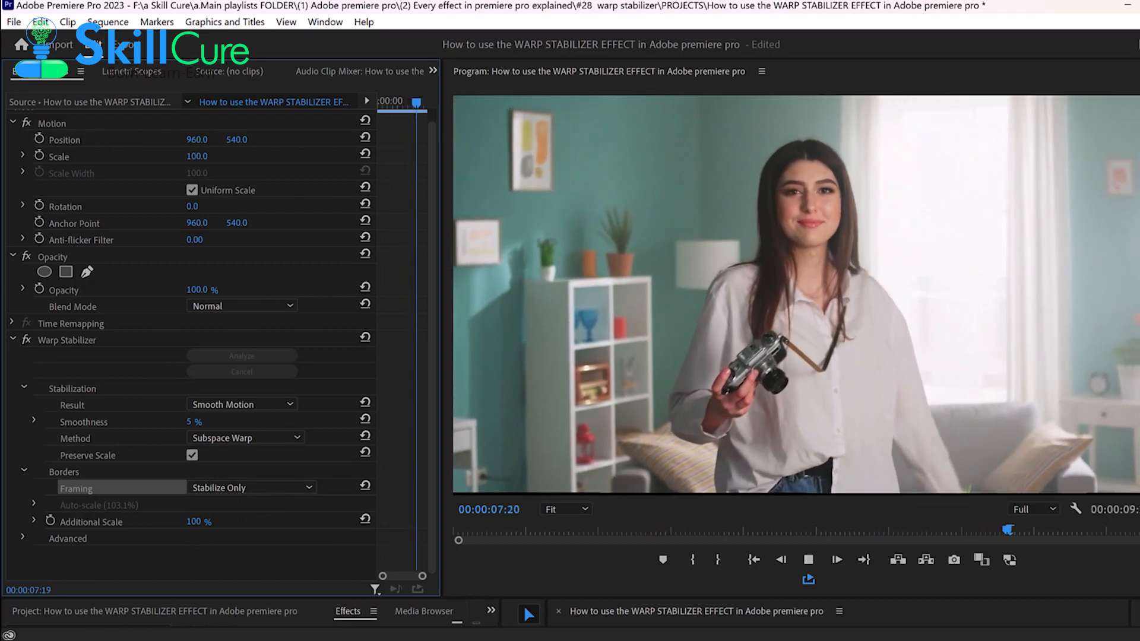
{"action": "left_click", "coordinate": [241, 489]}
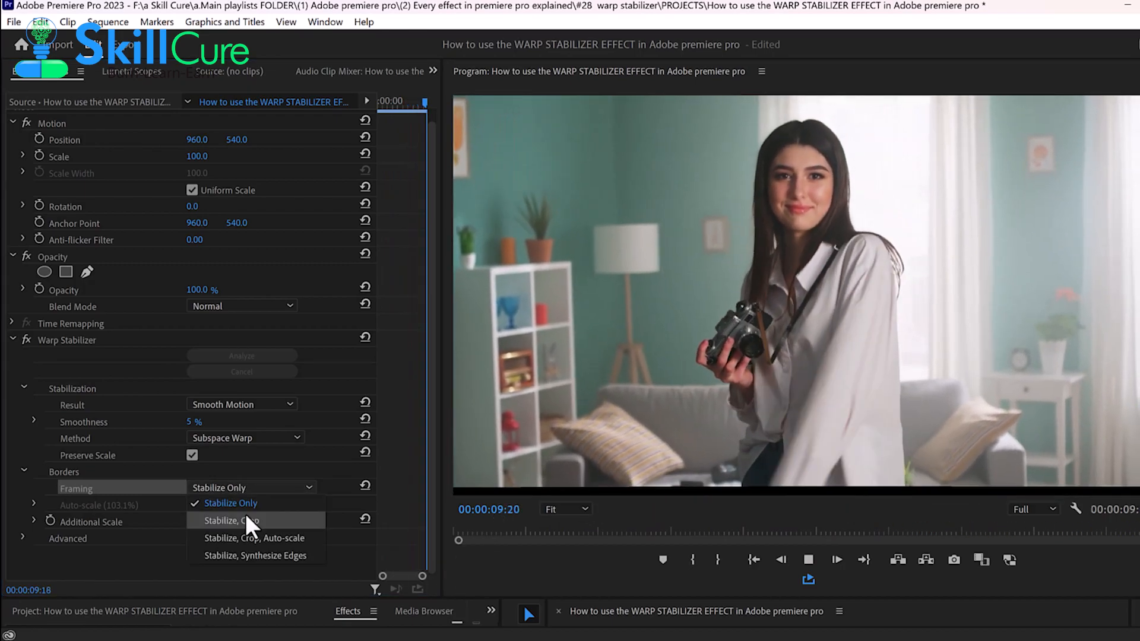
{"action": "left_click", "coordinate": [245, 517]}
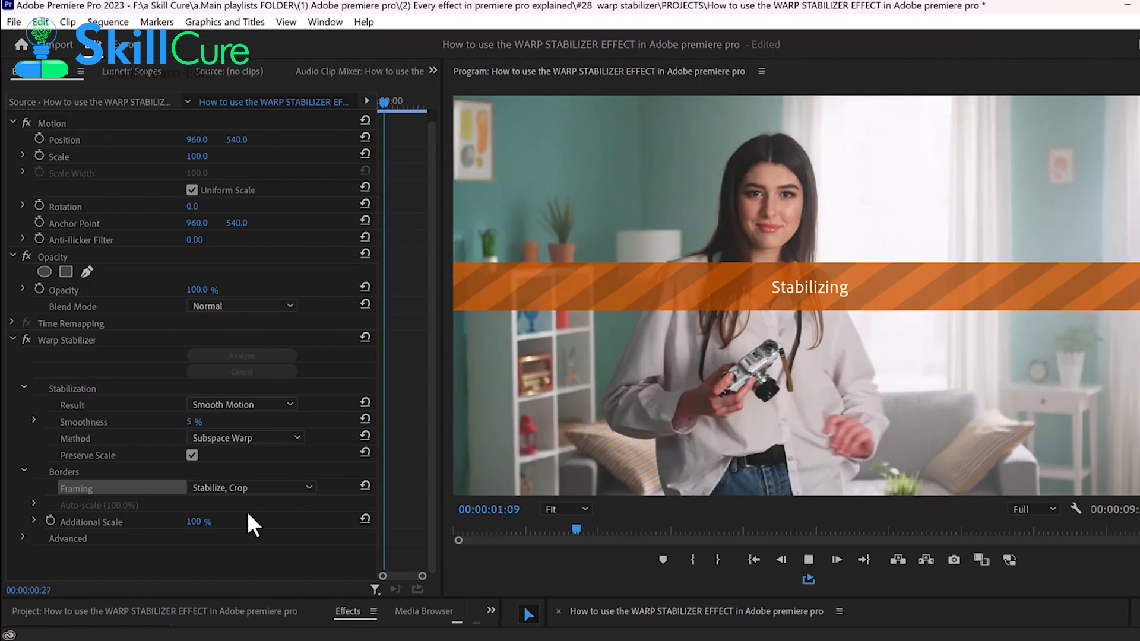
{"action": "left_click", "coordinate": [248, 490]}
{"action": "left_click", "coordinate": [246, 533]}
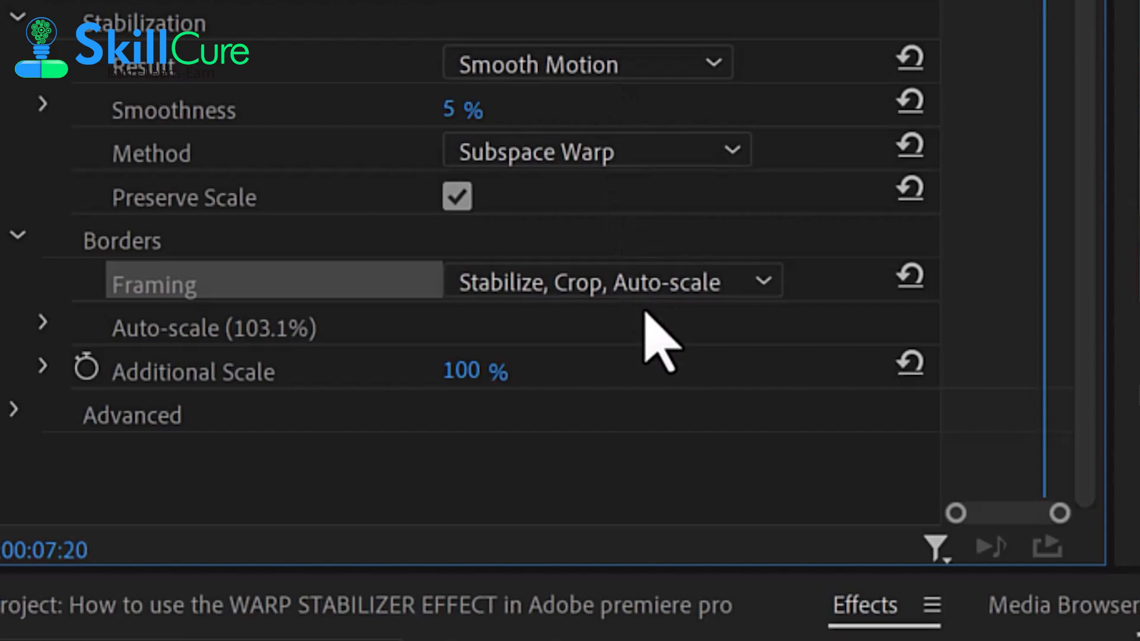
Step: Set the Warp Stabilizer's border framing to Stabilize, Synthesize Edges
{"action": "left_click", "coordinate": [623, 279]}
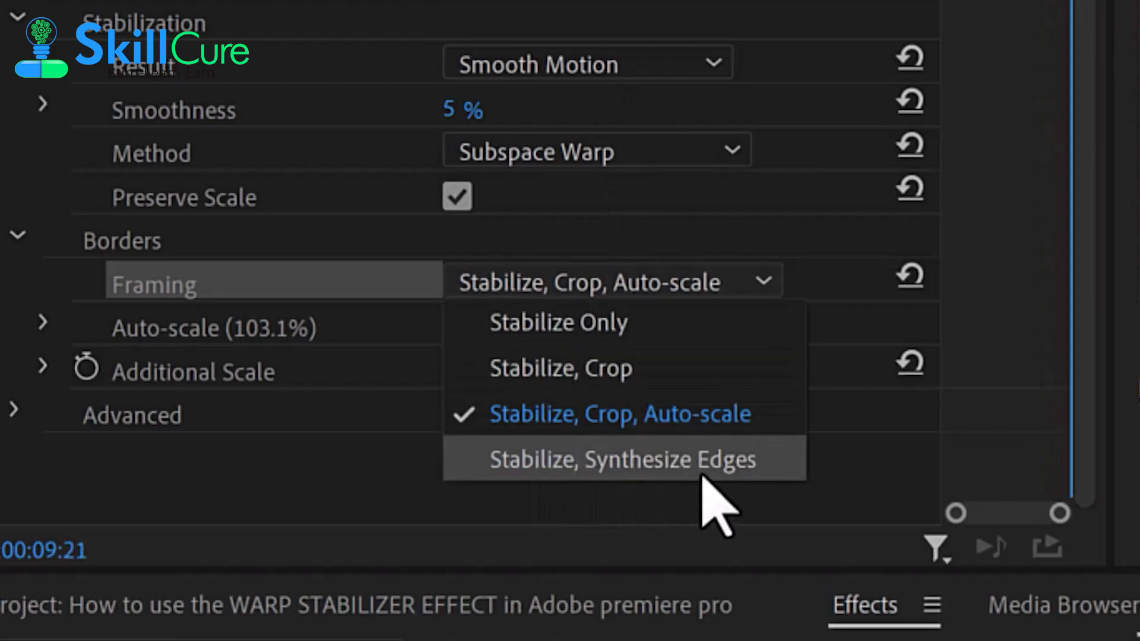
{"action": "left_click", "coordinate": [656, 463]}
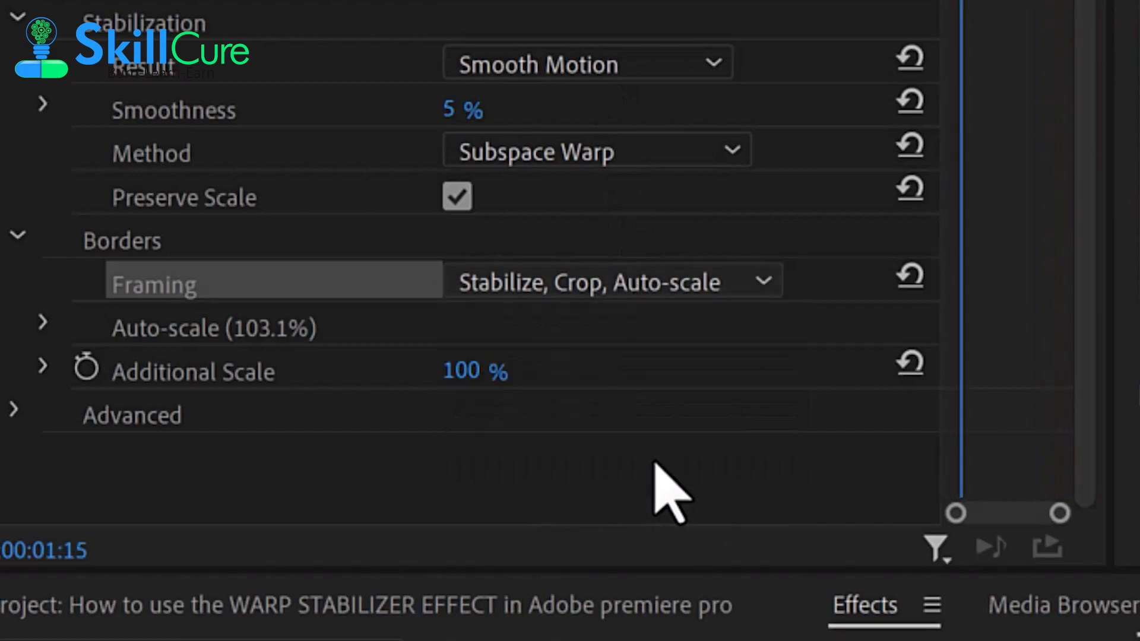
{"action": "left_click", "coordinate": [555, 290]}
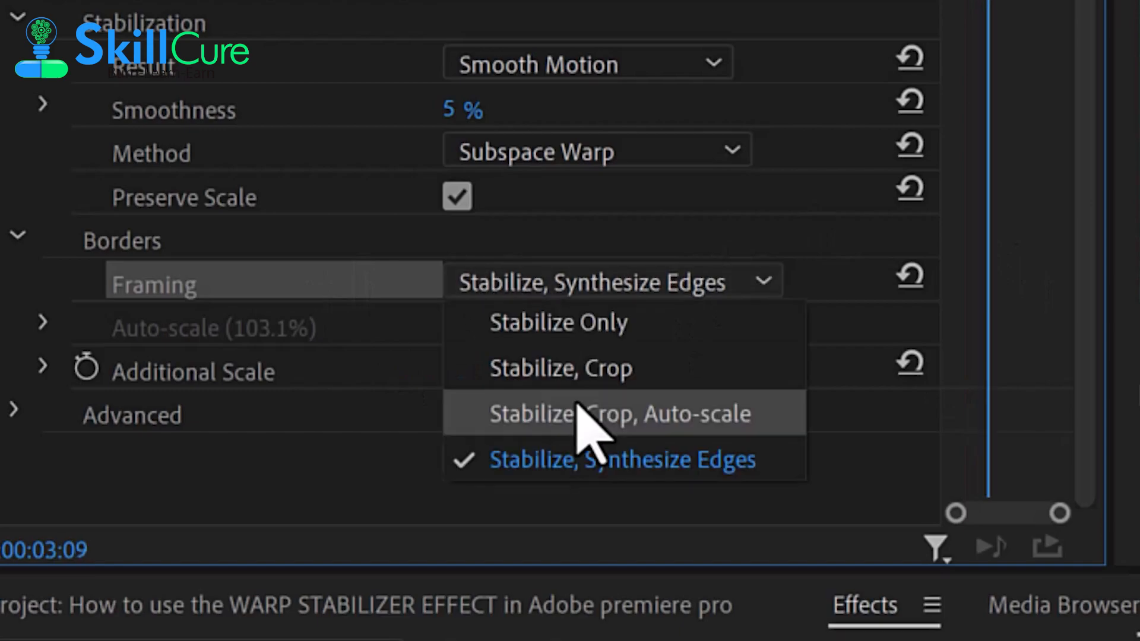
{"action": "left_click", "coordinate": [591, 457]}
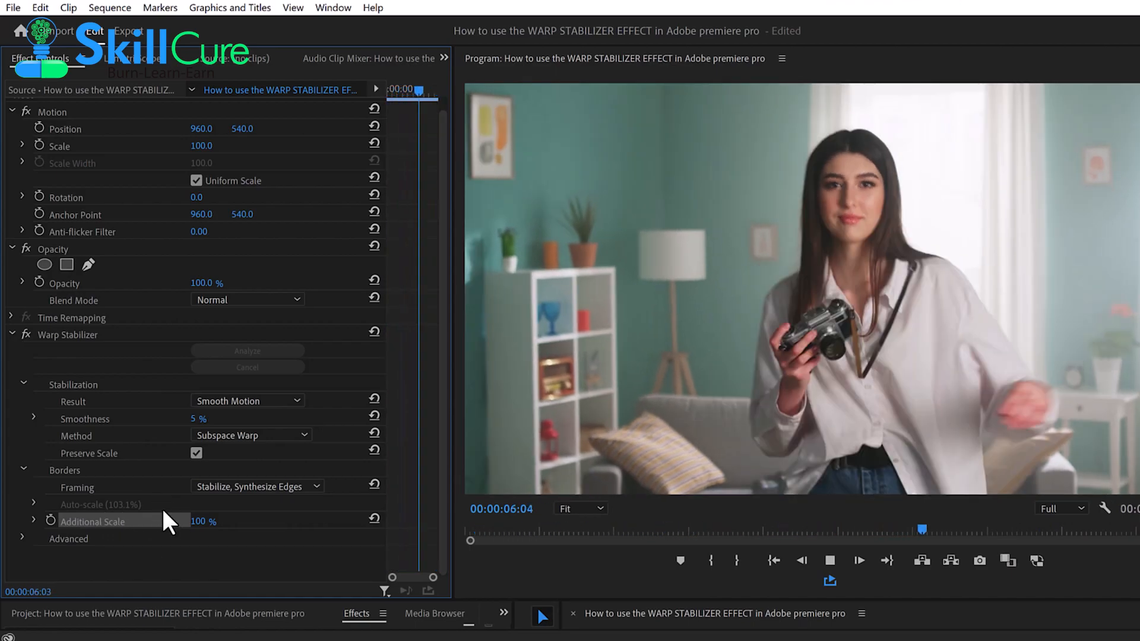
Step: Set the Warp Stabilizer's Additional Scale to 120%
{"action": "left_click", "coordinate": [201, 521]}
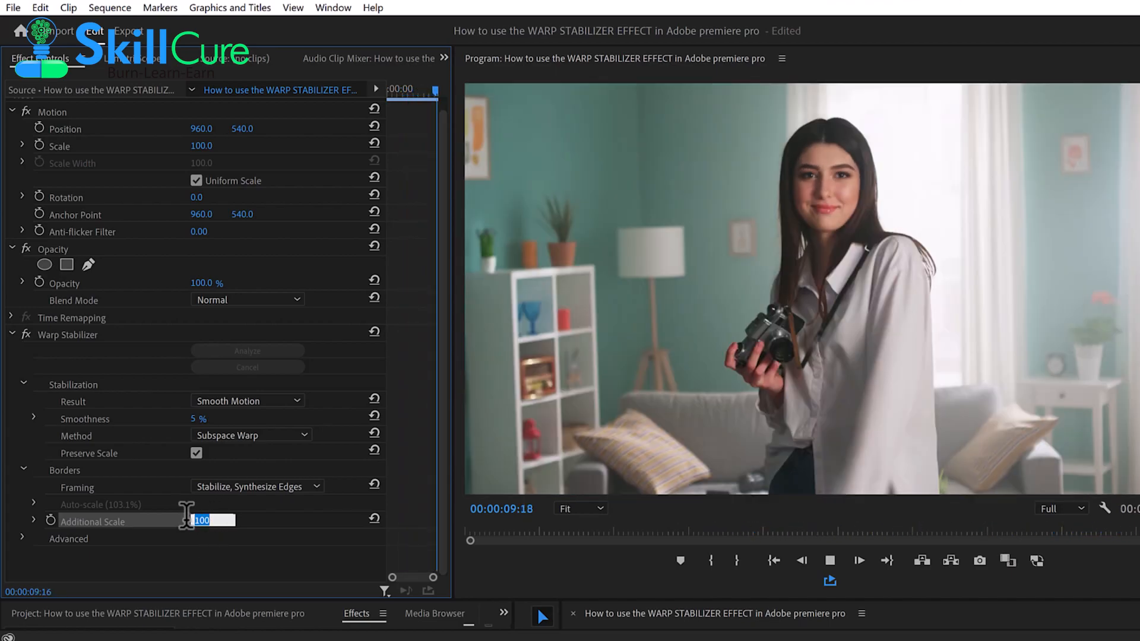
{"action": "type", "text": "120"}
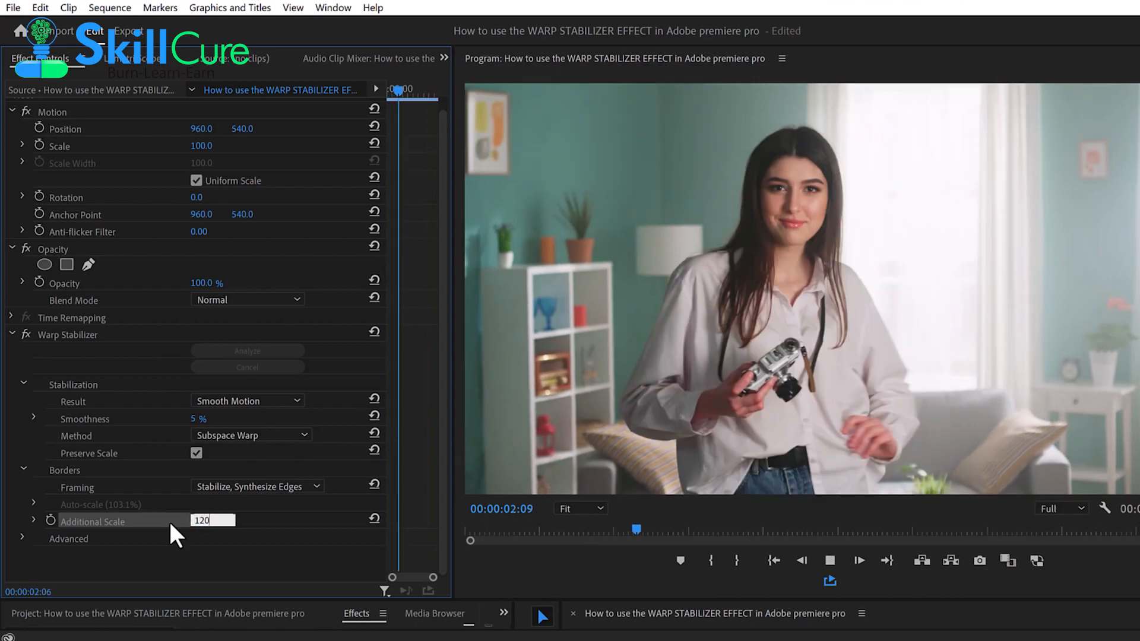
{"action": "left_click", "coordinate": [168, 550]}
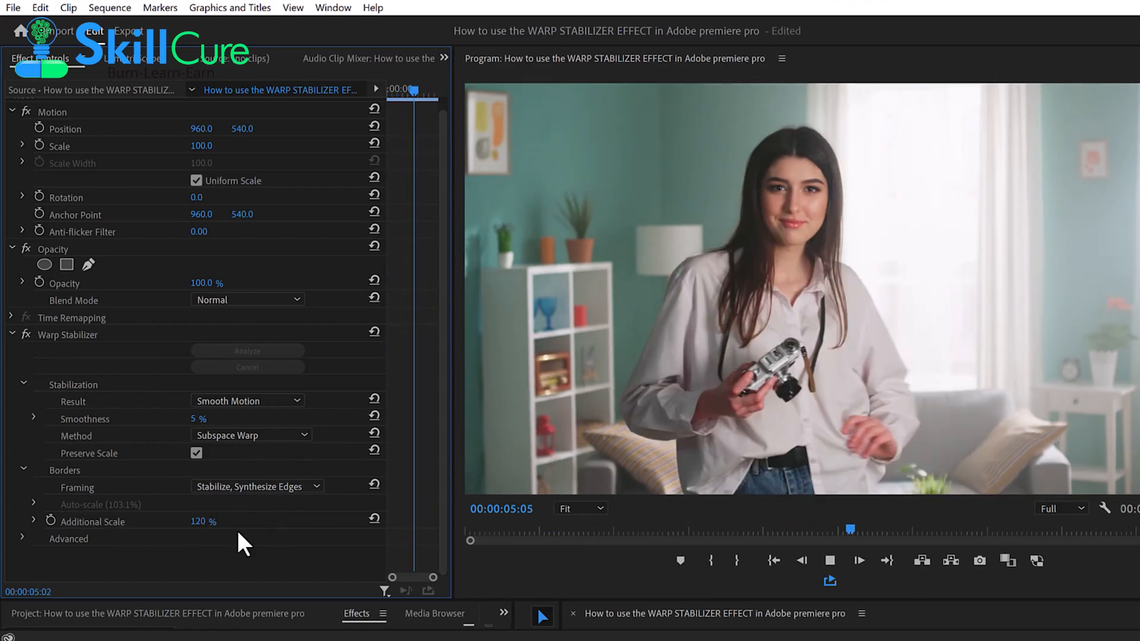